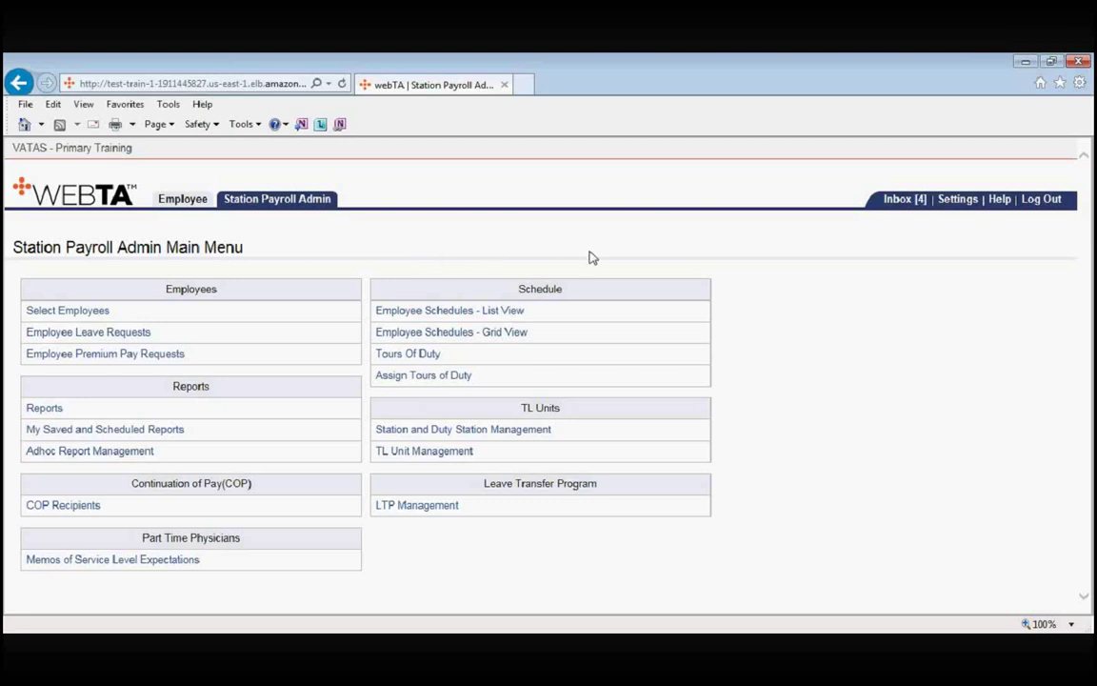
Choose tour 0007 (07:00A to 03:30P) and load its station 327 location list.
click(418, 376)
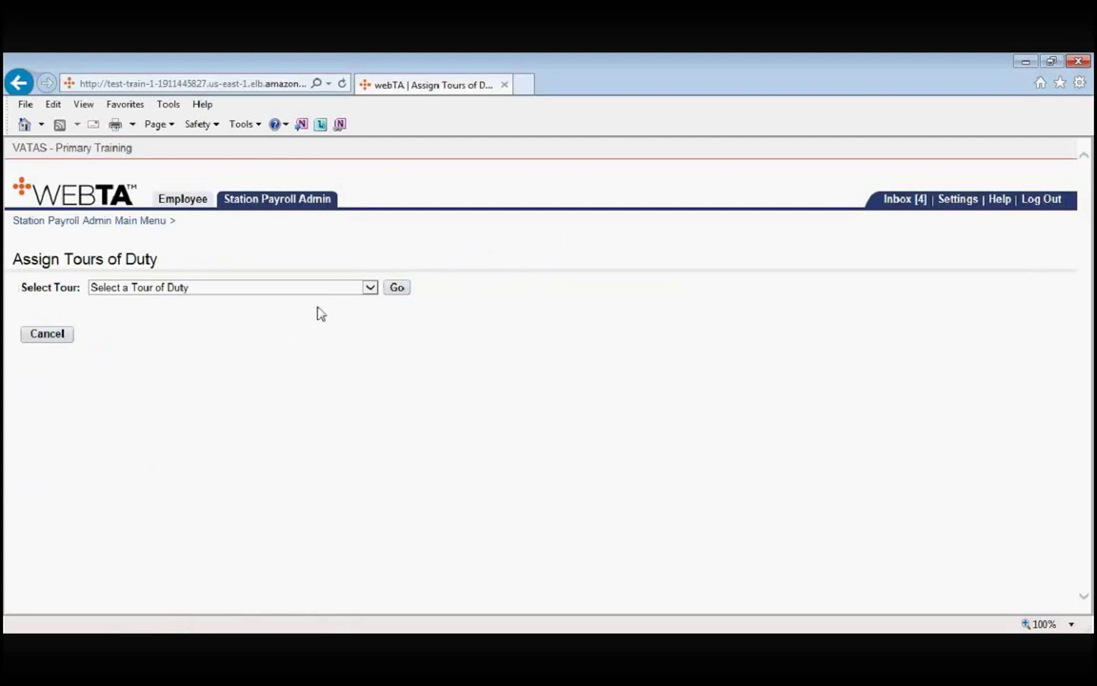
click(372, 290)
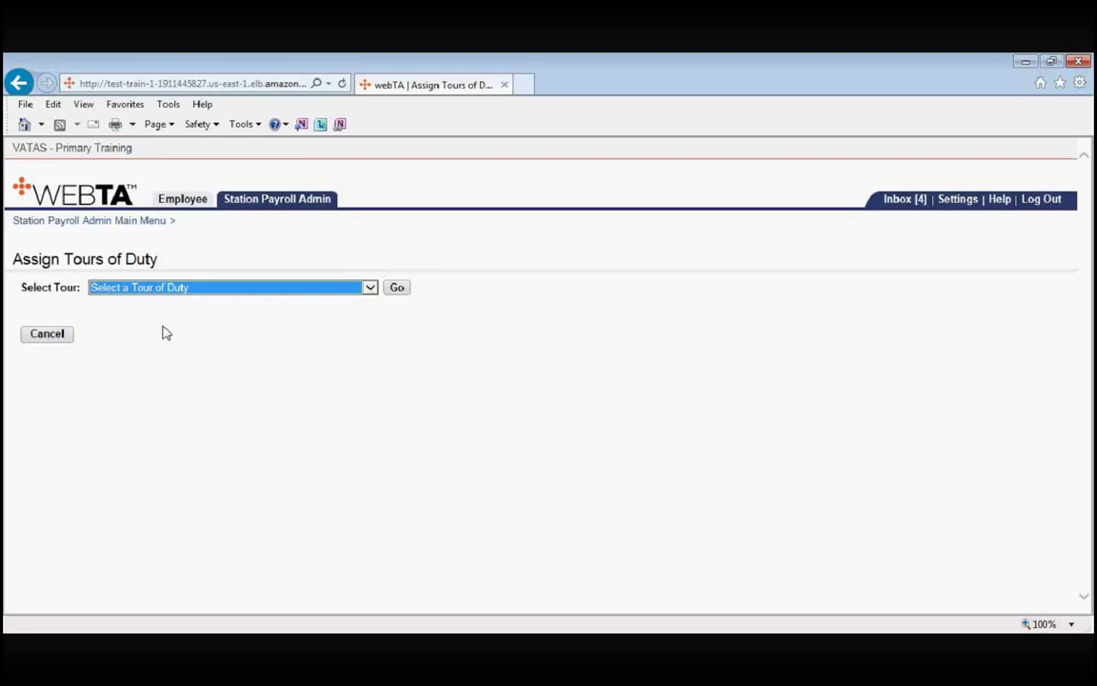
key(Down)
click(397, 287)
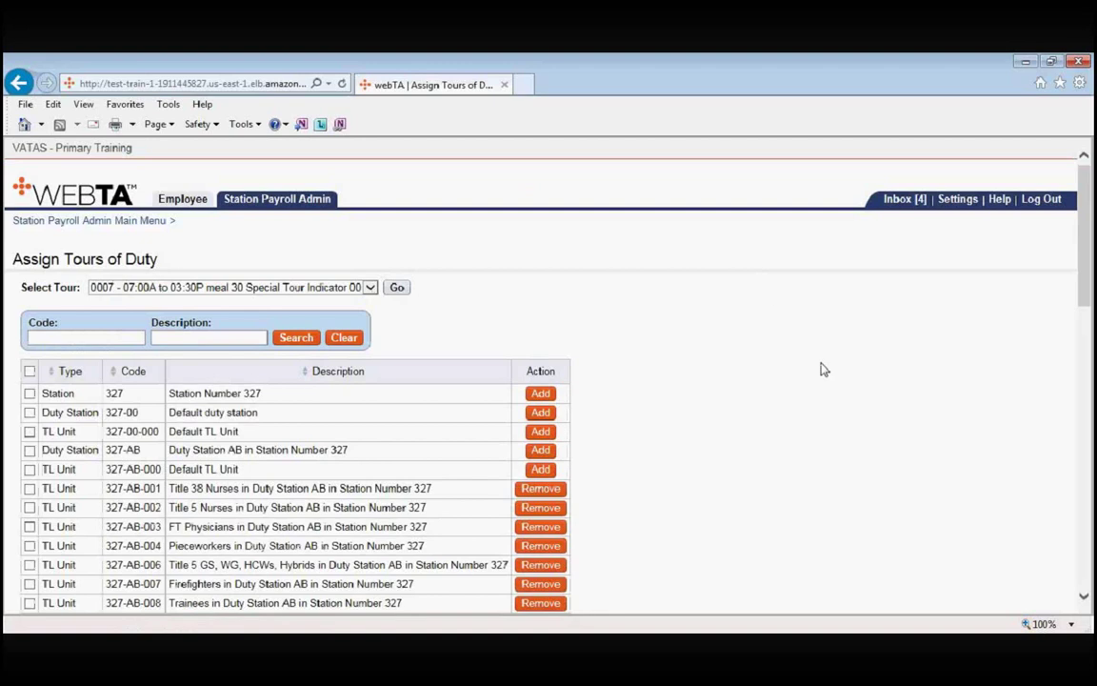
scroll(682, 318, down, 1)
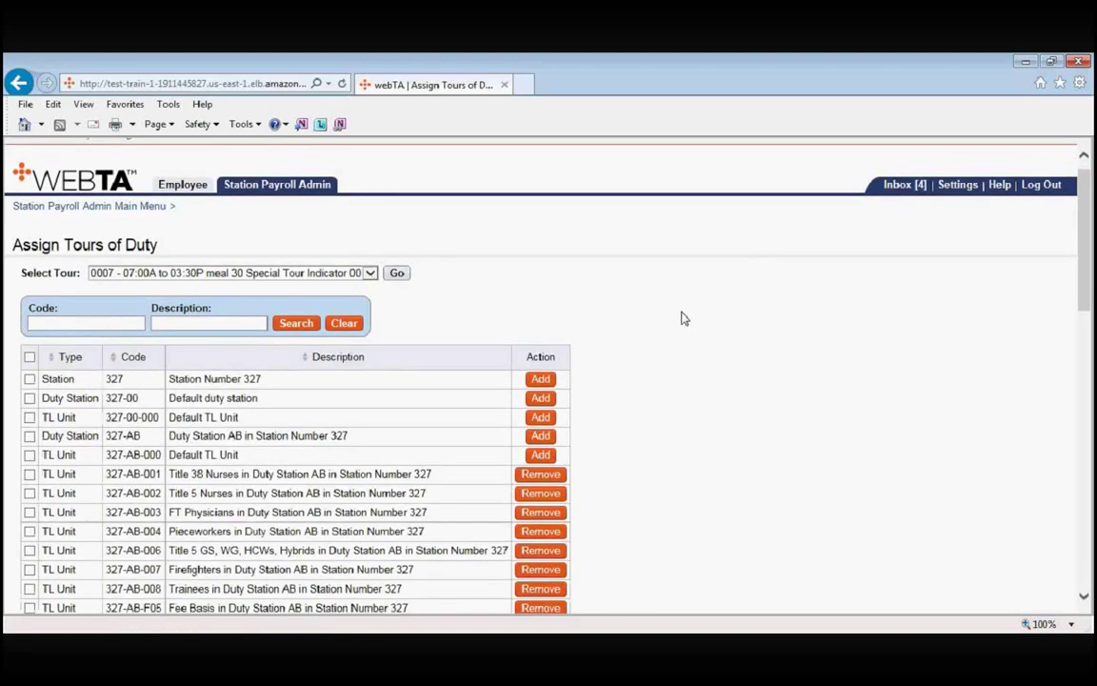
scroll(682, 318, down, 3)
scroll(644, 309, down, 1)
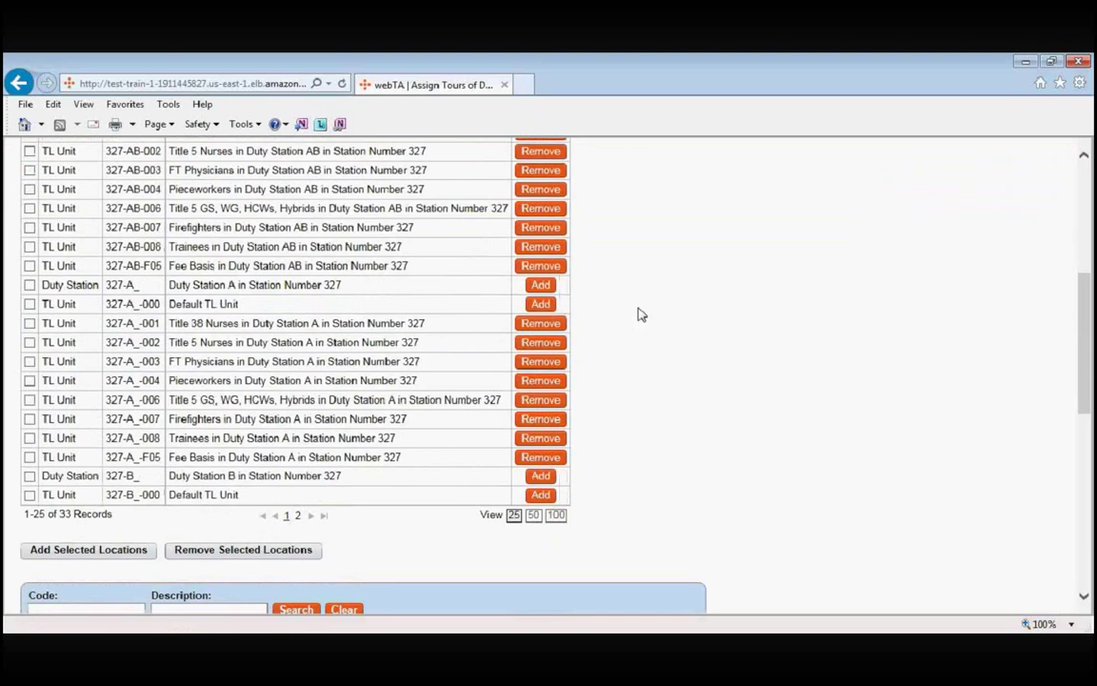
scroll(641, 314, up, 2)
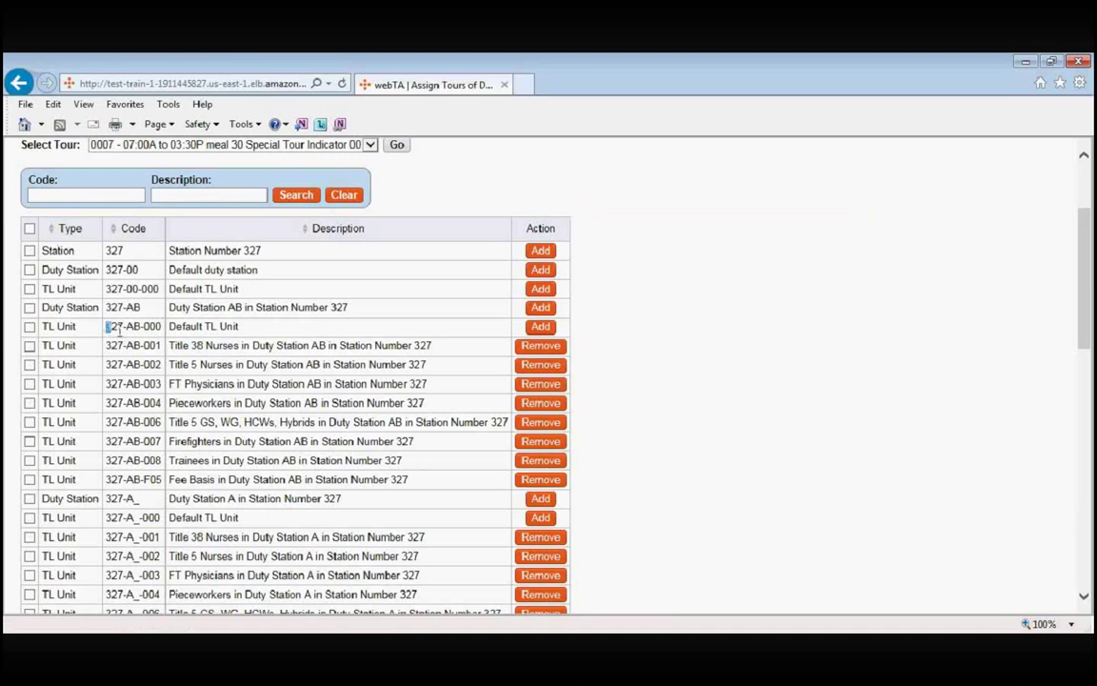
drag(108, 326, 160, 327)
click(136, 339)
scroll(757, 327, down, 1)
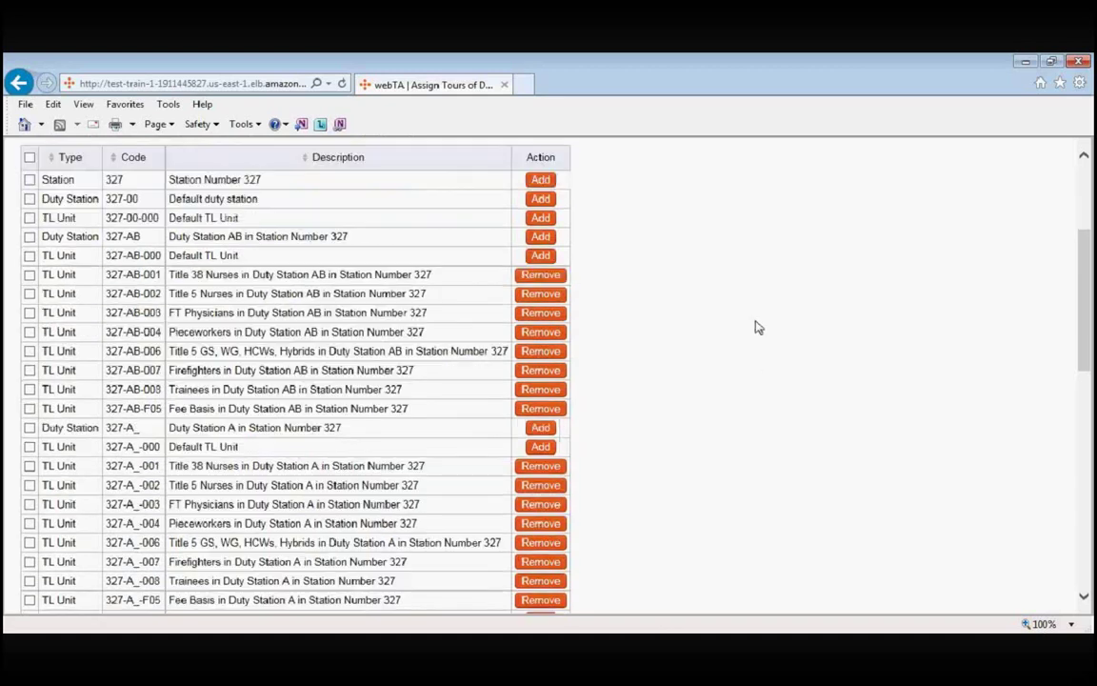
scroll(758, 326, down, 6)
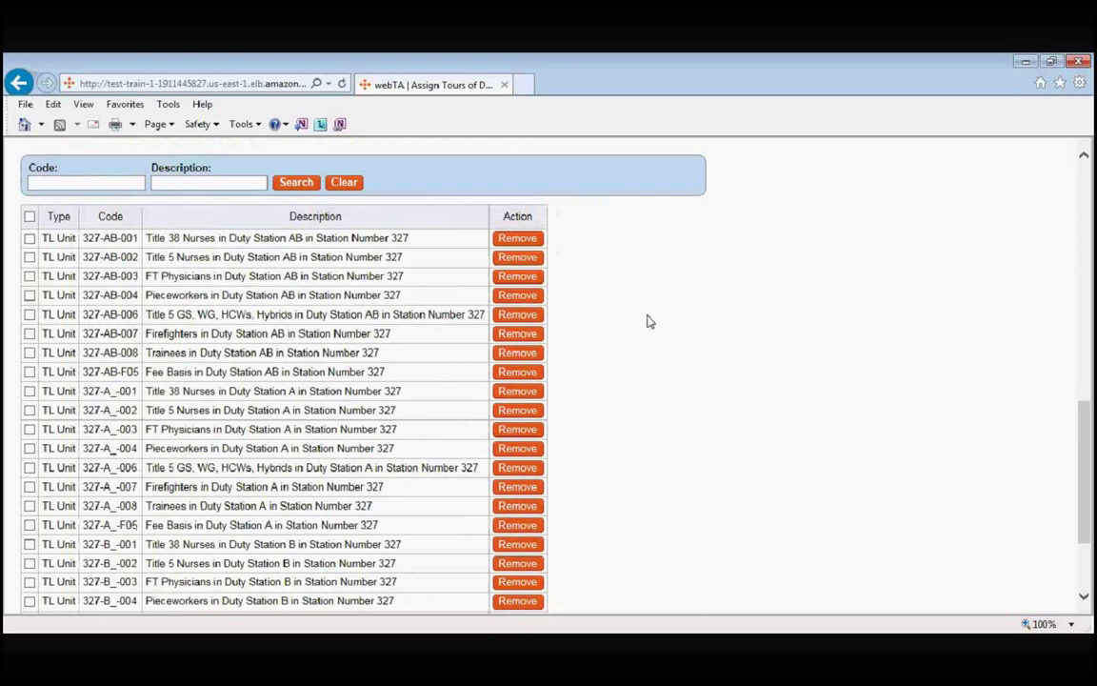
scroll(648, 322, up, 1)
scroll(648, 322, up, 1)
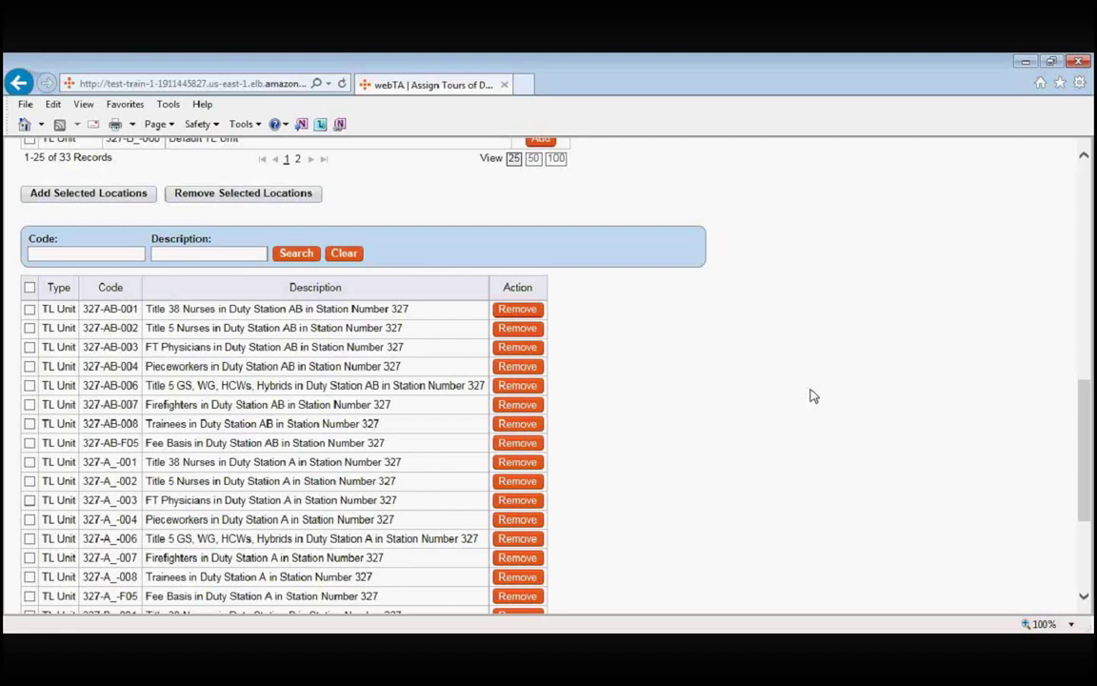
scroll(809, 391, up, 1)
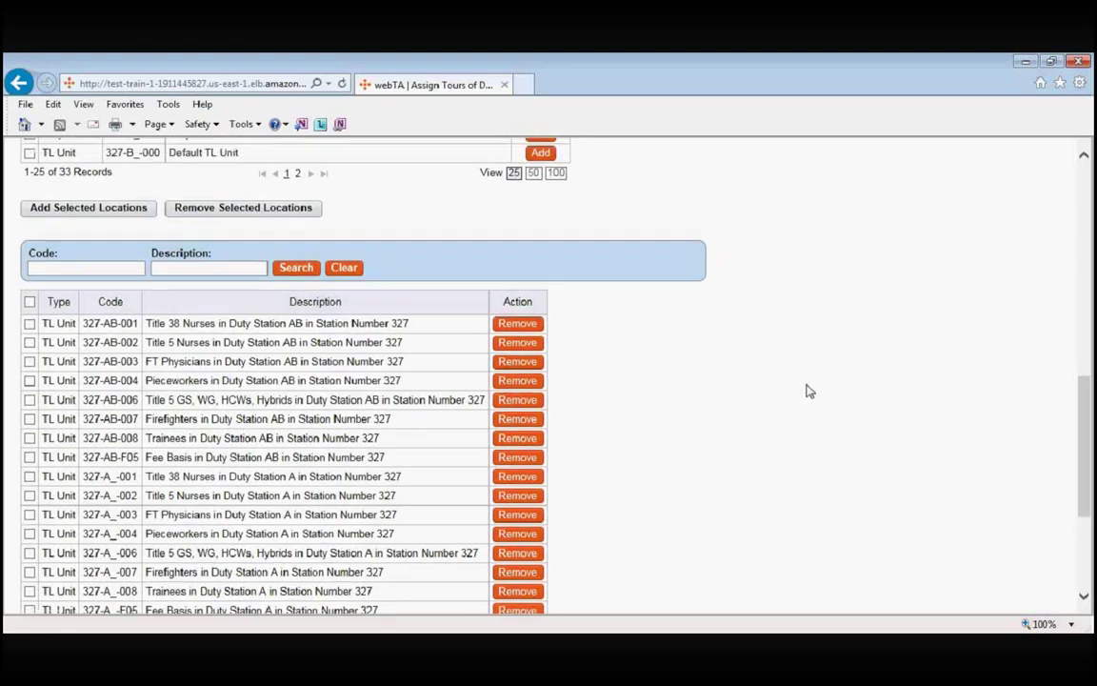
scroll(808, 391, up, 4)
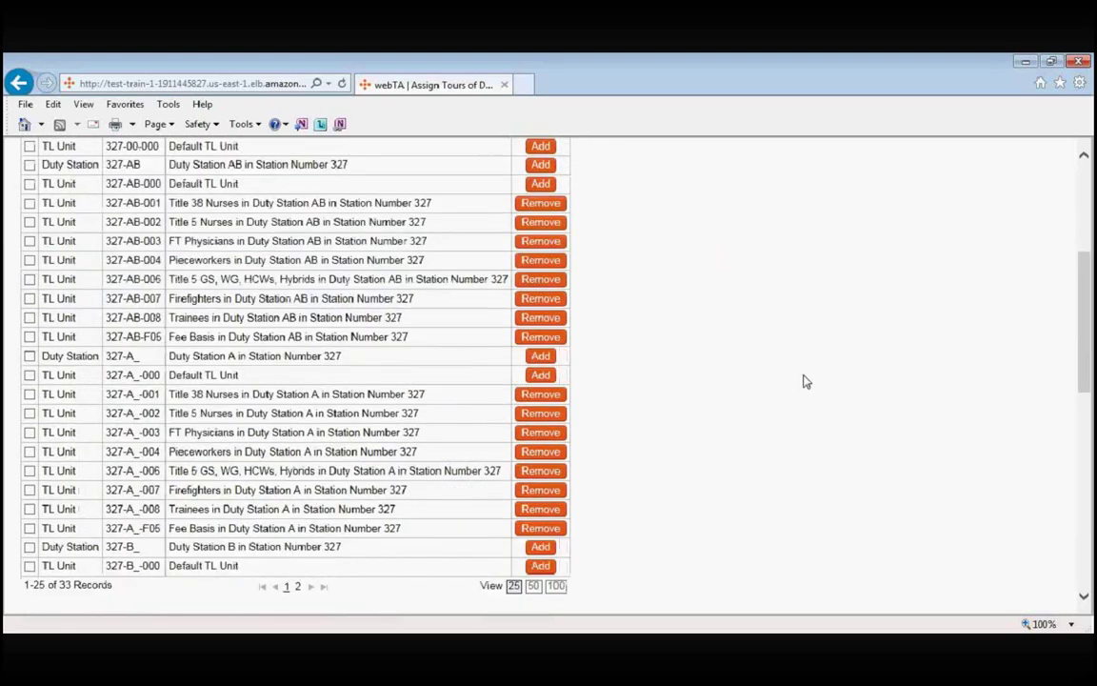
Check the Station 327 row and add tour 0007 to it via its Add action.
scroll(803, 381, up, 1)
scroll(796, 385, up, 1)
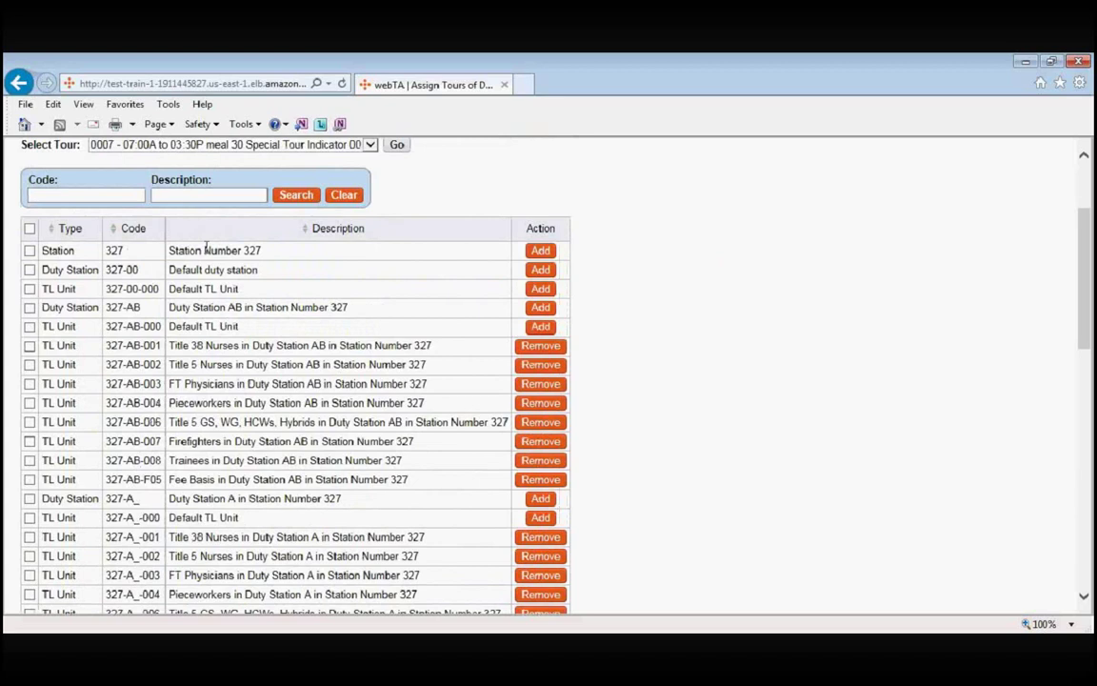
double_click(34, 251)
click(29, 251)
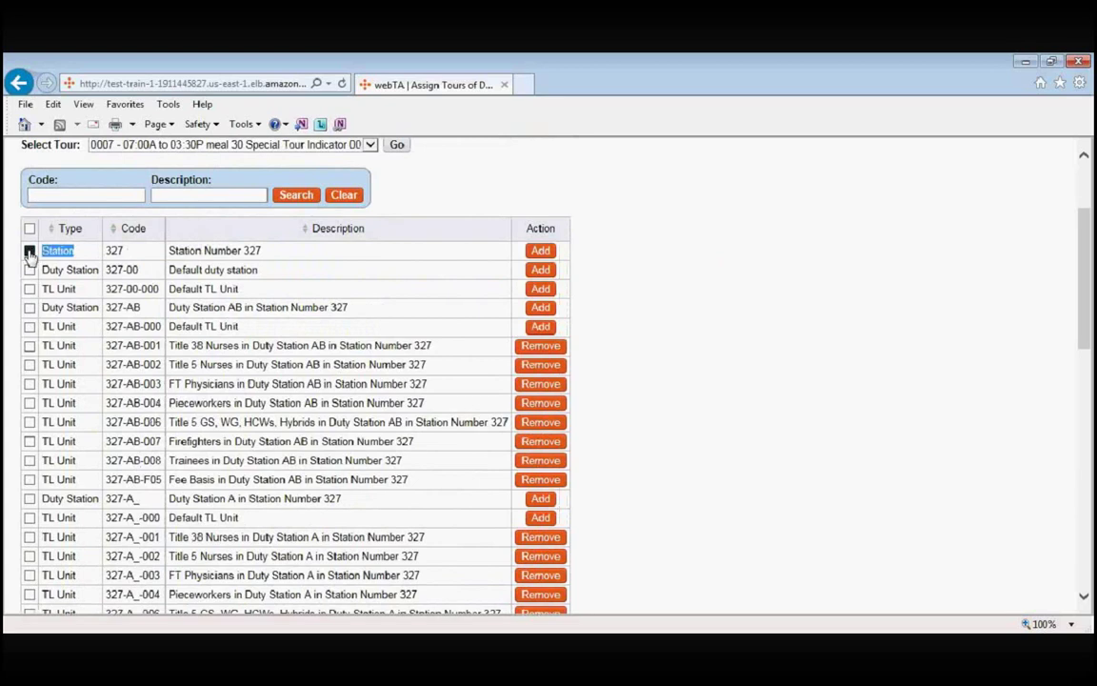
click(941, 379)
scroll(706, 286, down, 1)
scroll(705, 287, down, 3)
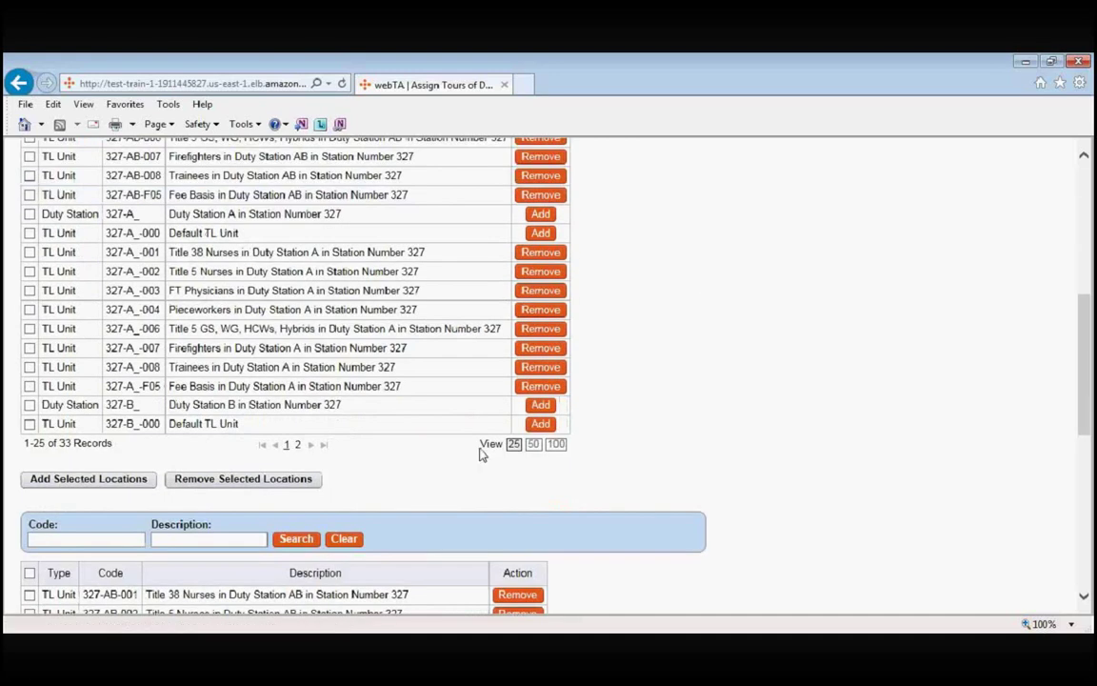
scroll(762, 334, up, 1)
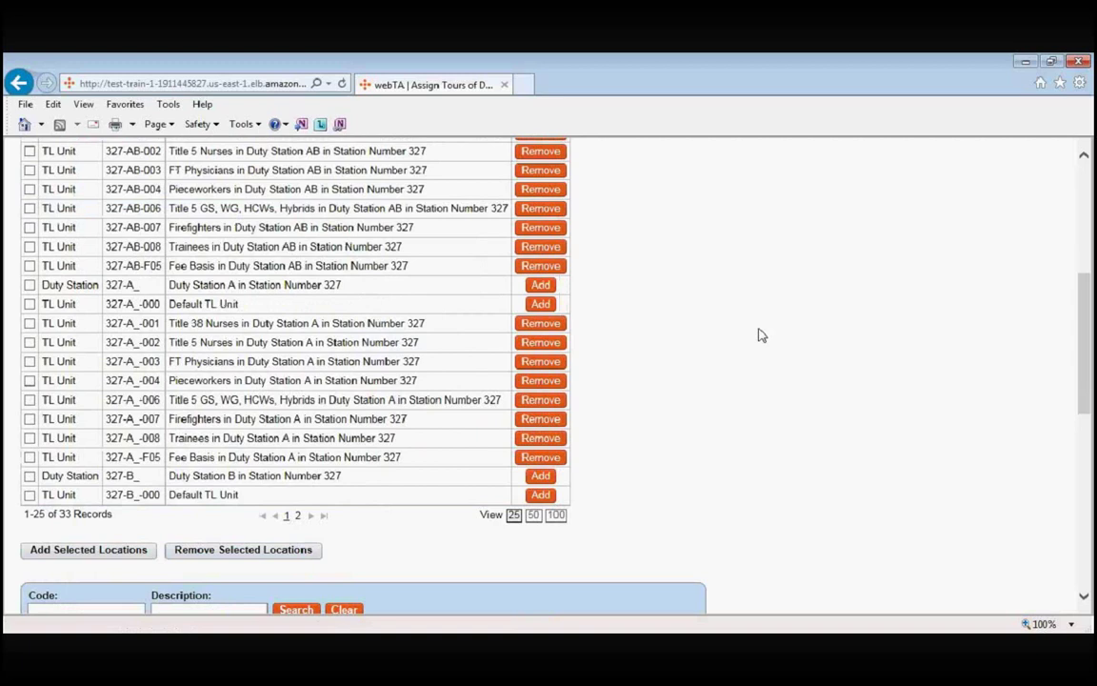
scroll(762, 334, up, 1)
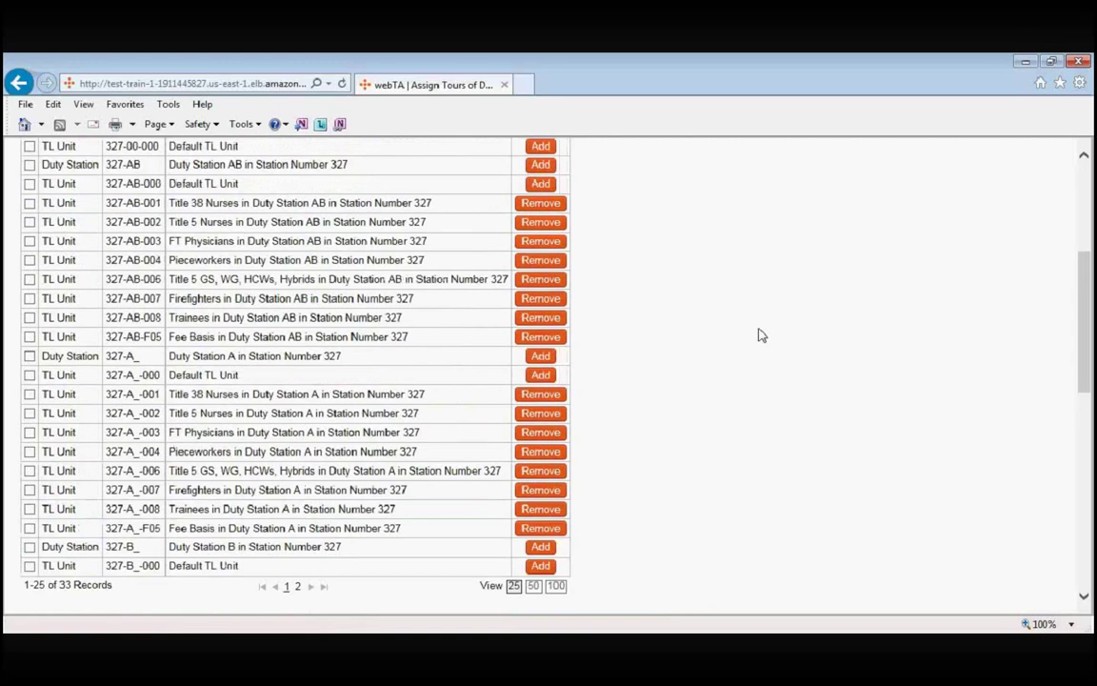
scroll(762, 335, up, 2)
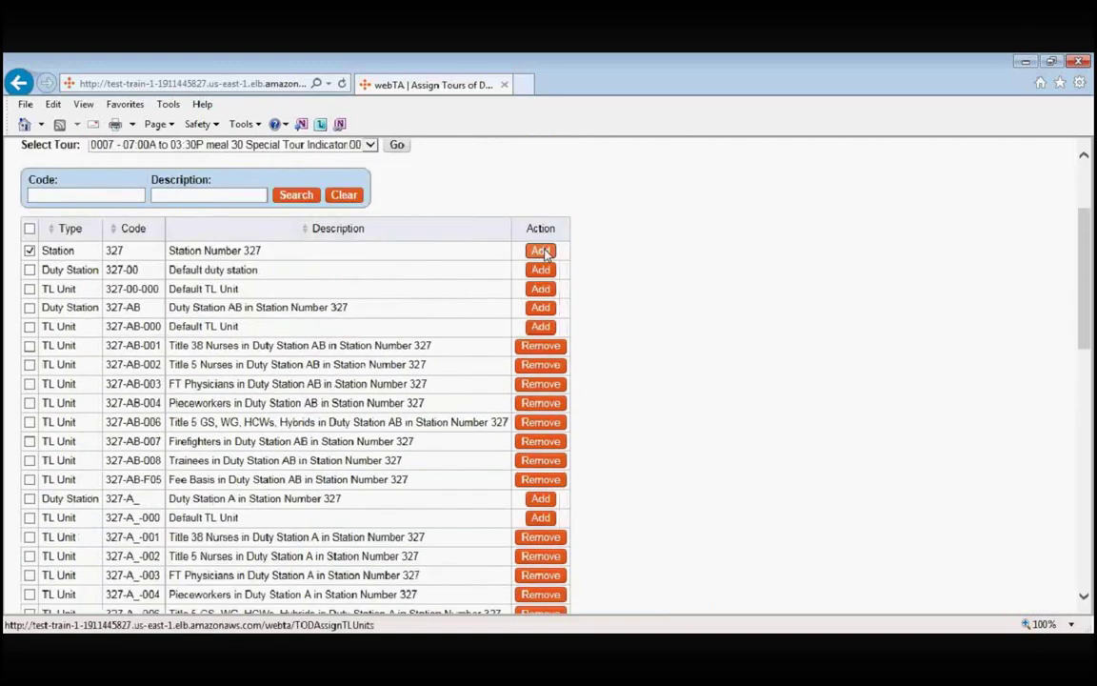
click(541, 251)
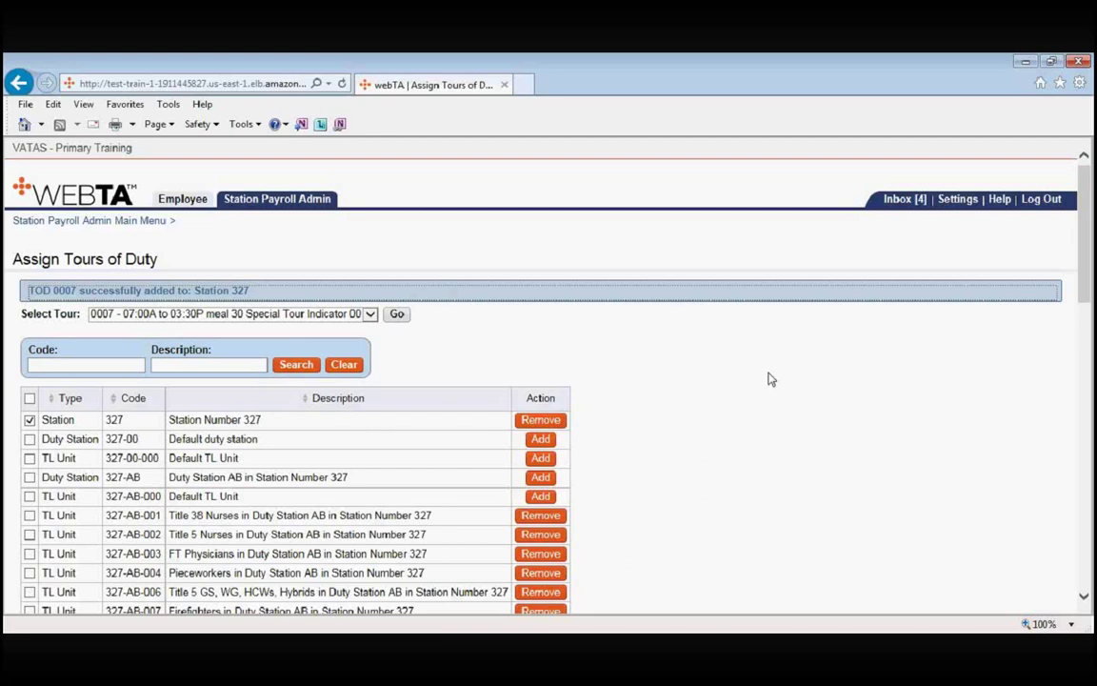
Switch the selected tour to 0011 and load its location list.
click(374, 318)
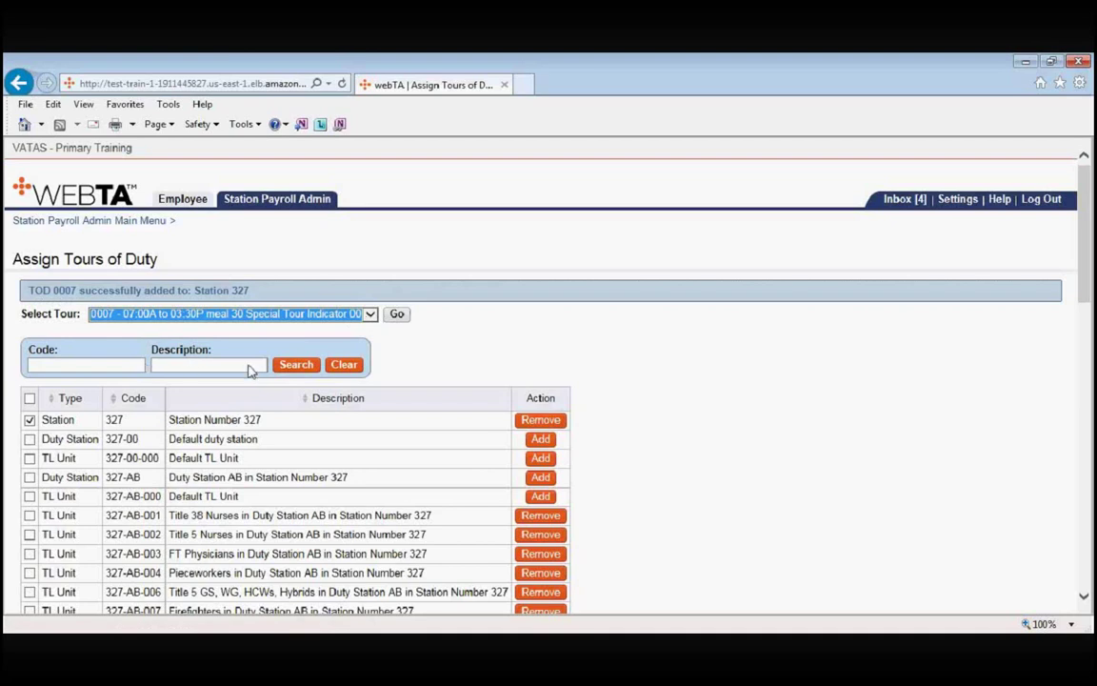
key(Down)
click(397, 313)
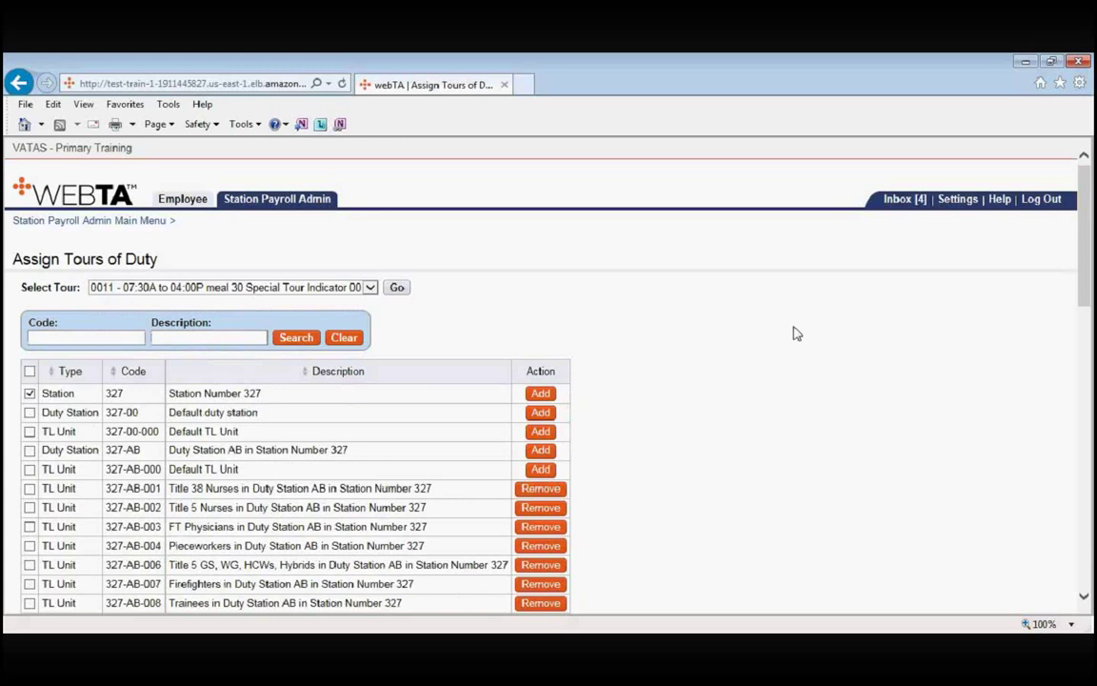
Check TL Units 327-B_-000 and 327-A_-000 for assignment.
scroll(790, 335, down, 1)
scroll(790, 335, down, 3)
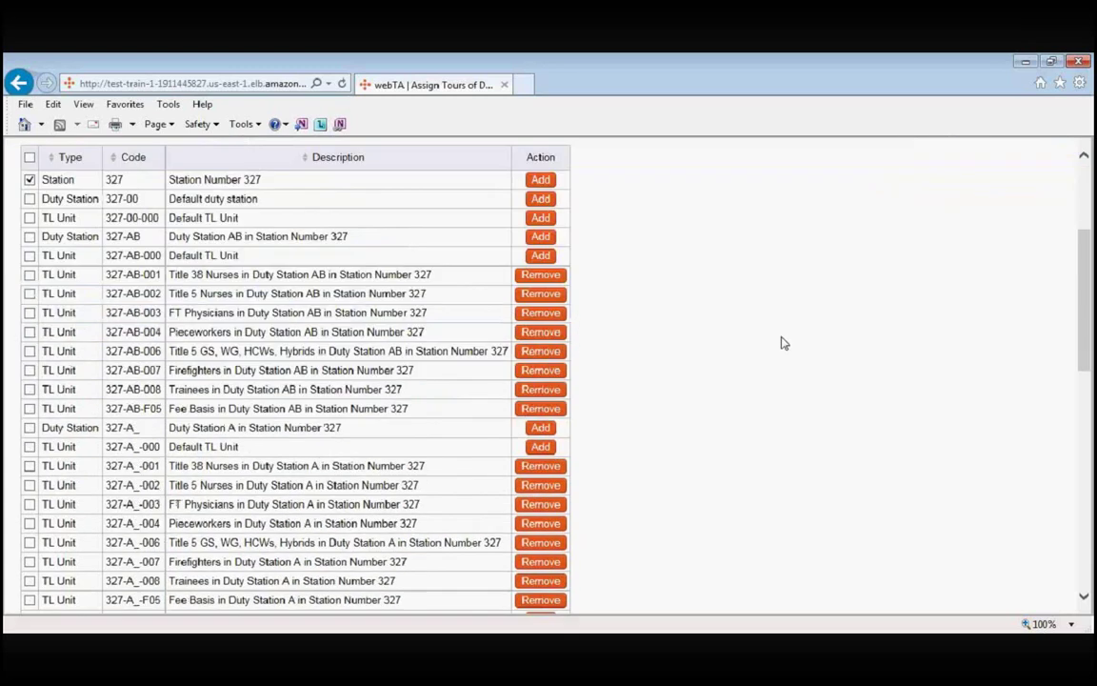
scroll(781, 343, down, 2)
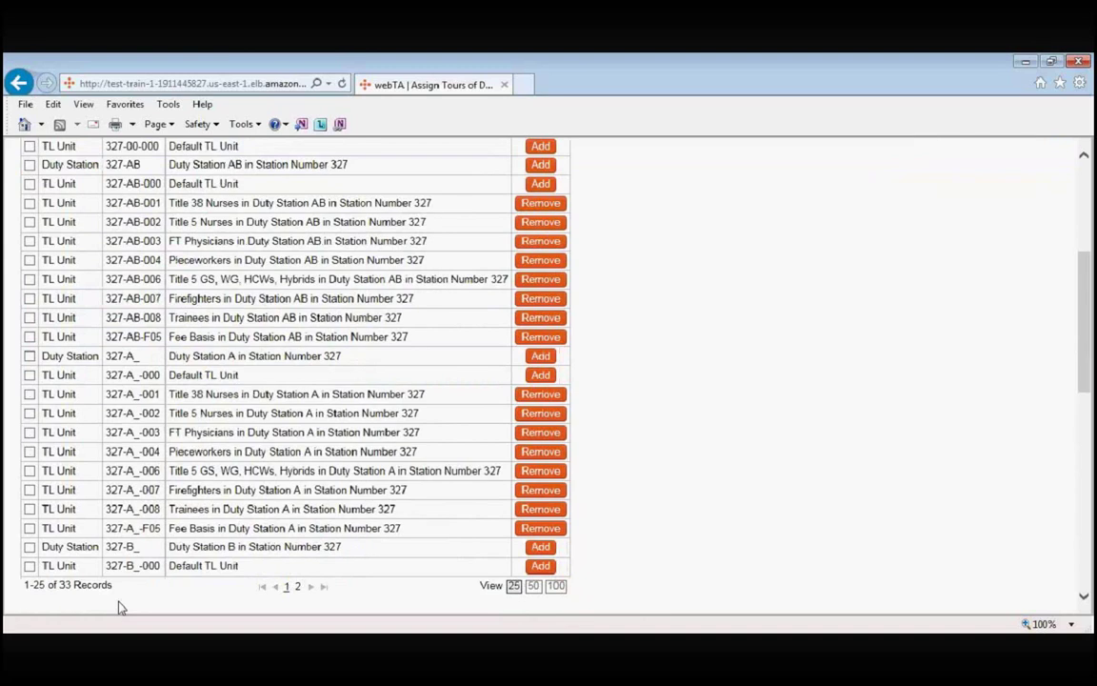
click(29, 567)
click(29, 375)
scroll(644, 404, down, 1)
scroll(644, 404, down, 1)
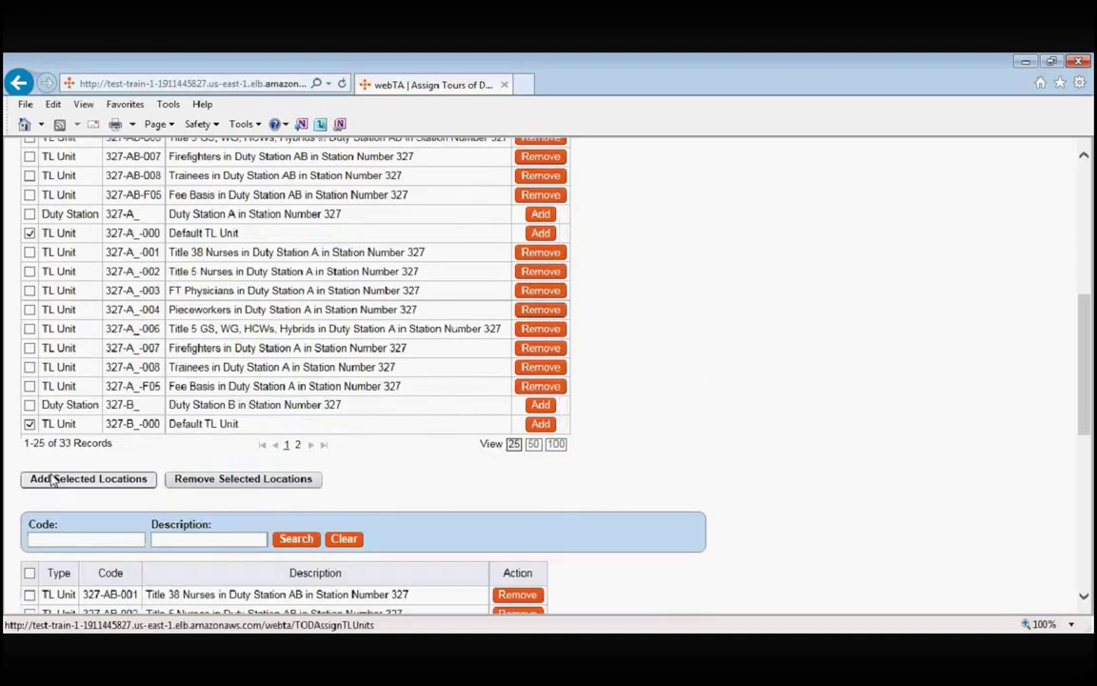
Submit tour 0011 for the checked TL units with Add Selected Locations.
click(52, 481)
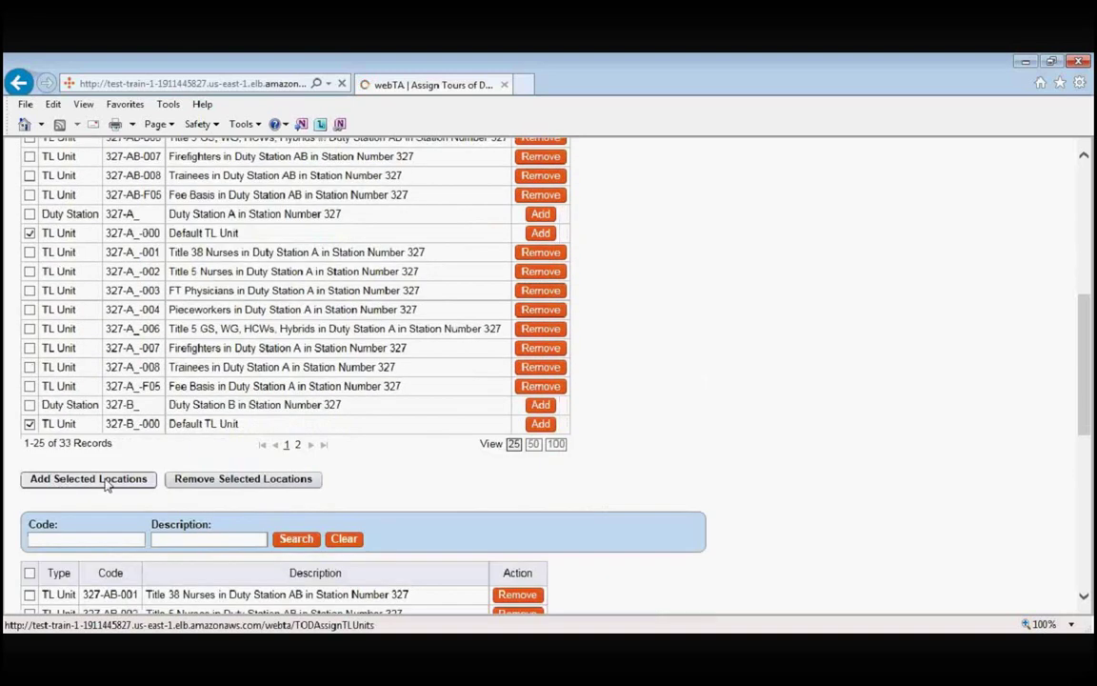